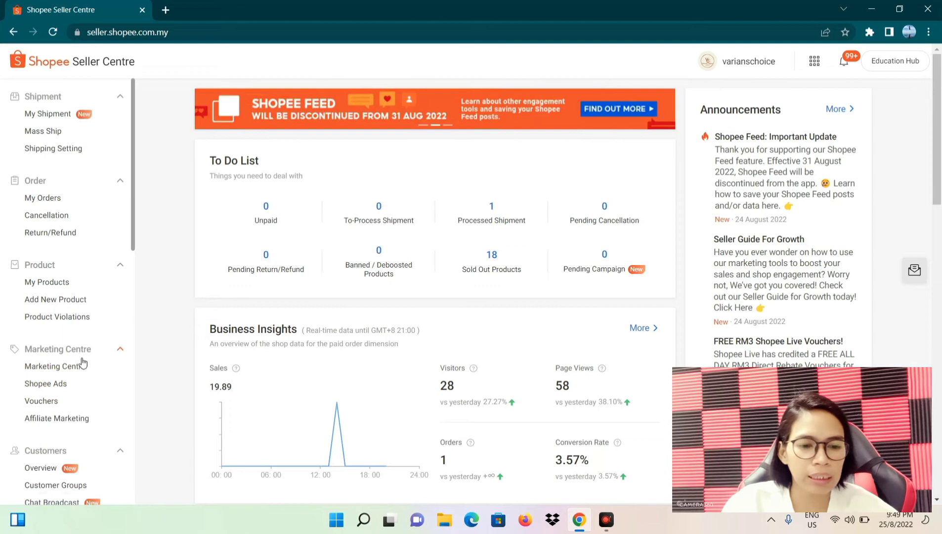
Create a new Search Ads promotion from Shopee Ads and give it a daily budget of RM 2.00.
{"action": "left_click", "coordinate": [55, 390]}
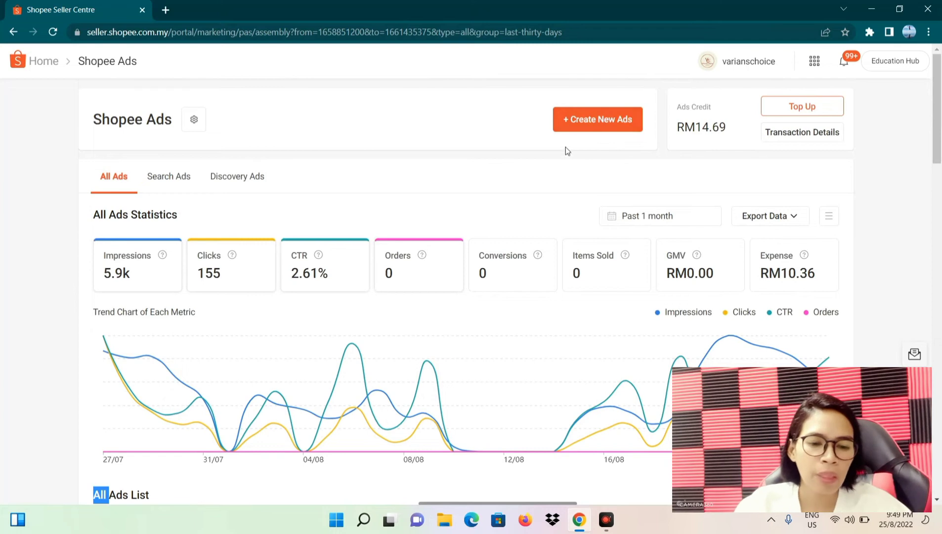
{"action": "left_click", "coordinate": [604, 120]}
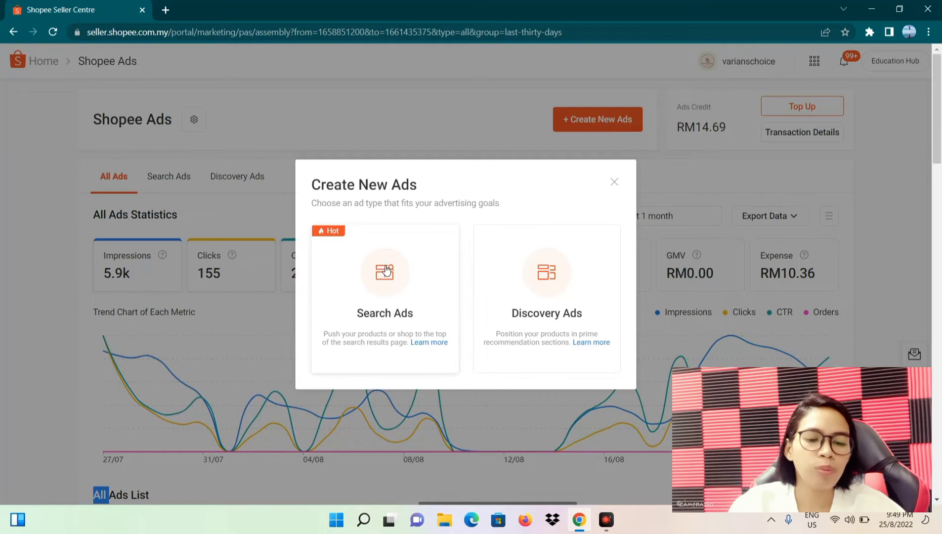
{"action": "left_click", "coordinate": [395, 292]}
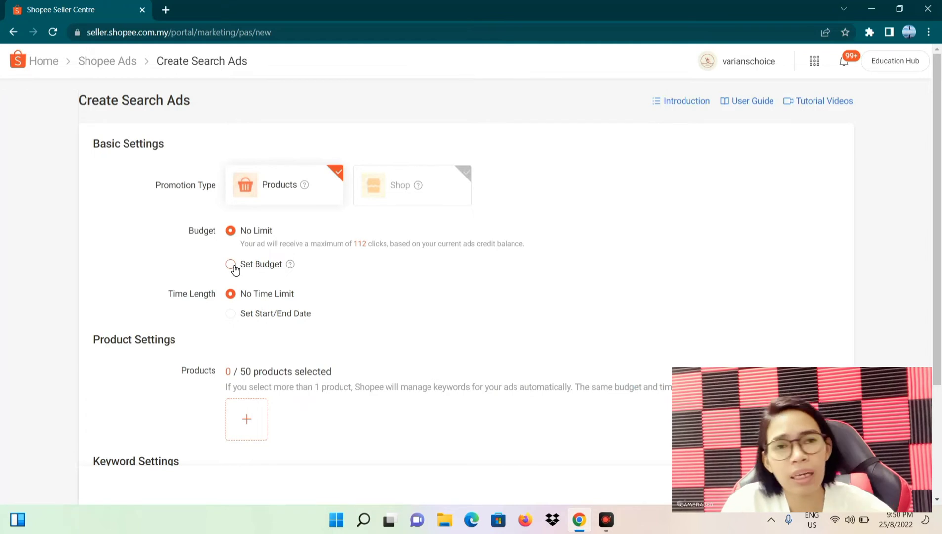
{"action": "left_click", "coordinate": [234, 267]}
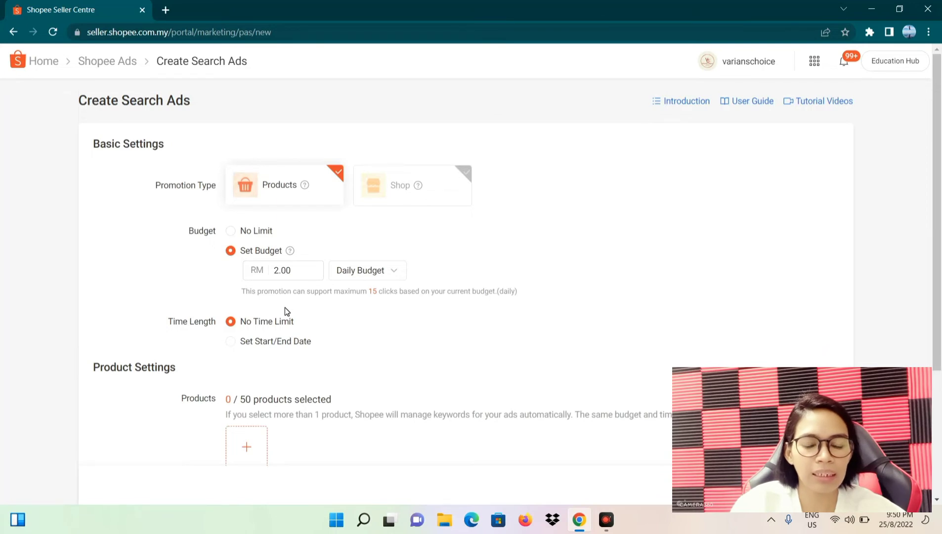
Add the PENIMBANG BAYI DIGITAL product to the ad's product settings.
{"action": "scroll", "coordinate": [263, 379], "scroll_direction": "down", "scroll_amount": 4}
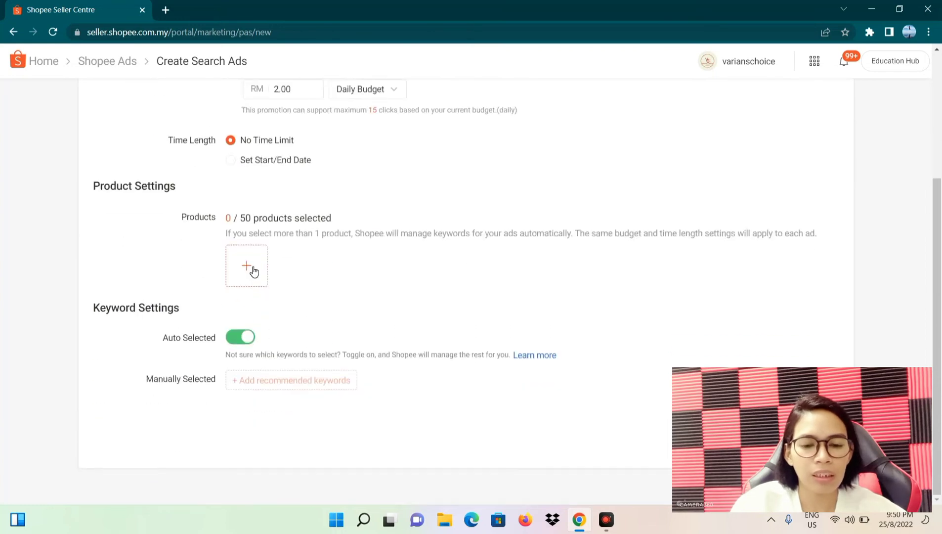
{"action": "left_click", "coordinate": [252, 269]}
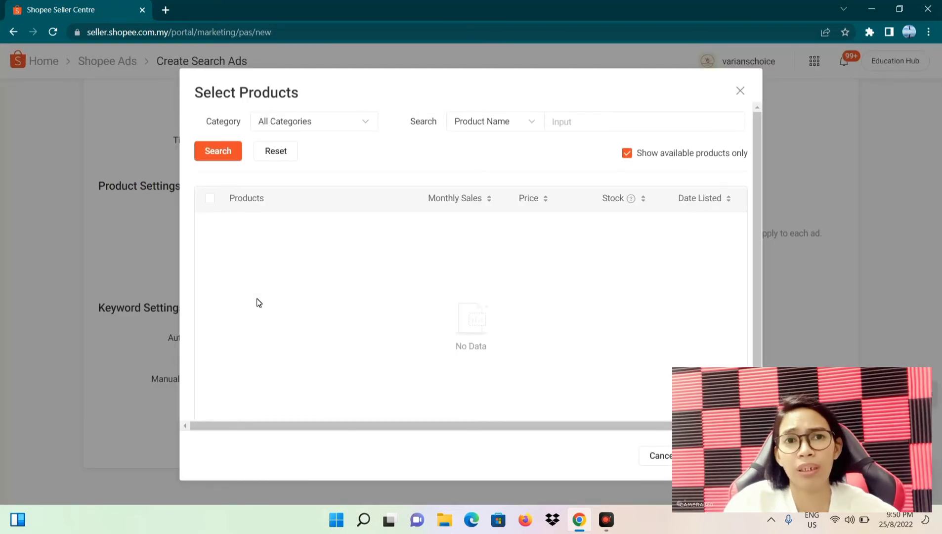
{"action": "scroll", "coordinate": [505, 242], "scroll_direction": "down", "scroll_amount": 6}
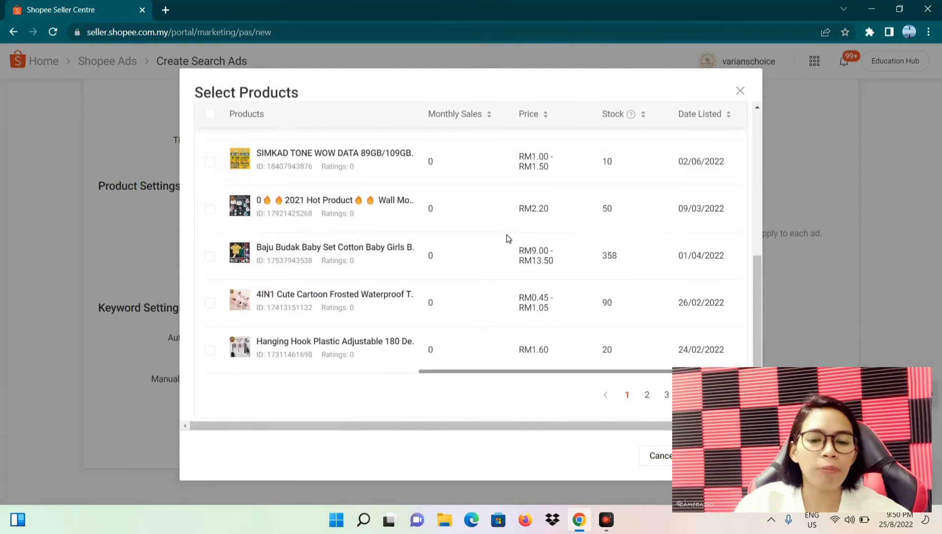
{"action": "scroll", "coordinate": [506, 239], "scroll_direction": "up", "scroll_amount": 6}
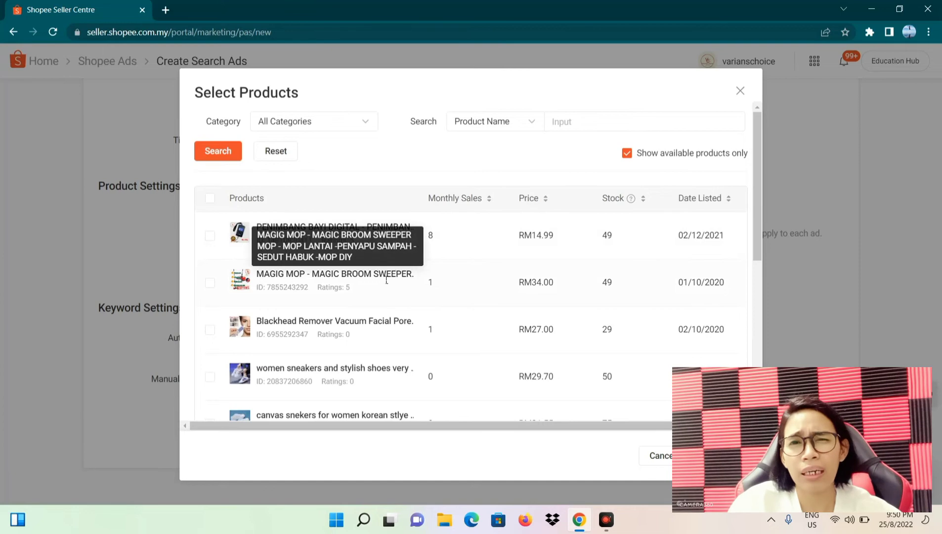
{"action": "left_click", "coordinate": [211, 237]}
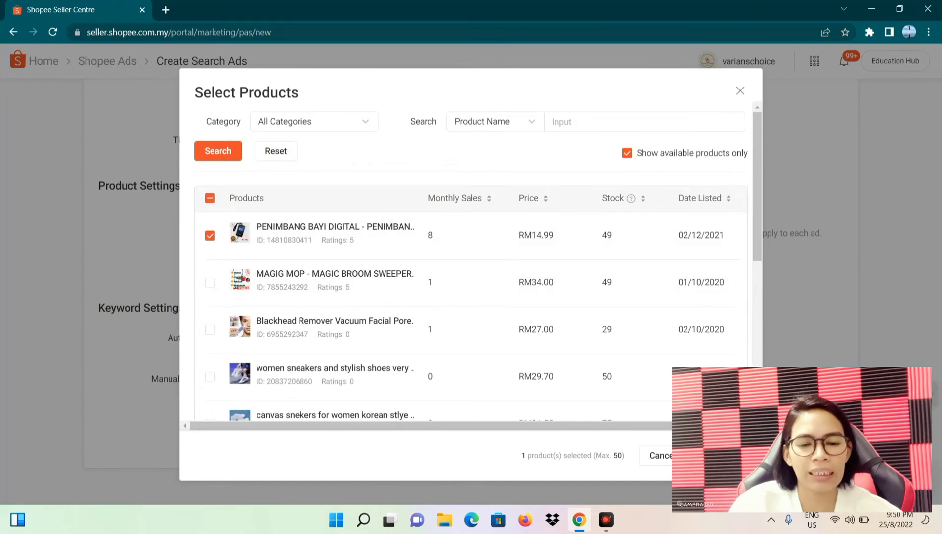
{"action": "left_click", "coordinate": [701, 455]}
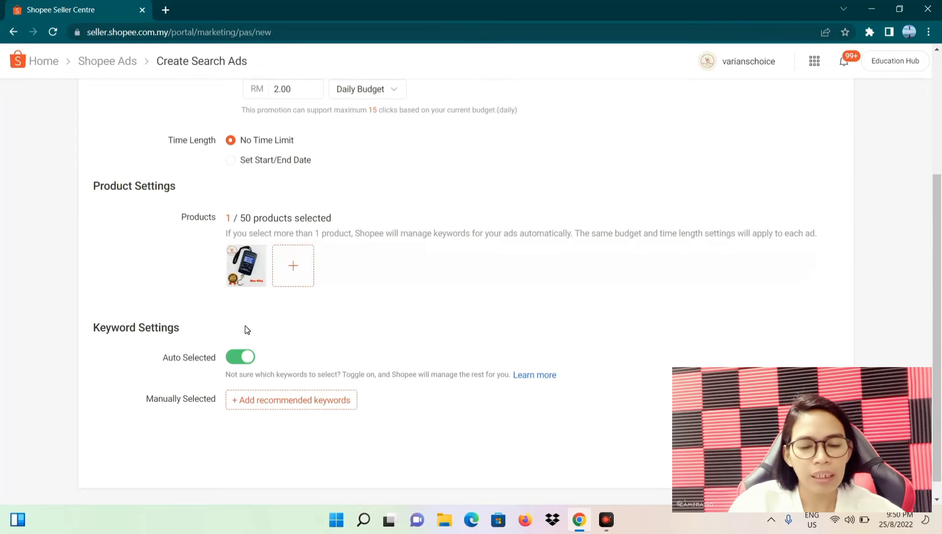
Add the recommended keywords to the ad's manually selected keywords.
{"action": "scroll", "coordinate": [257, 403], "scroll_direction": "down", "scroll_amount": 1}
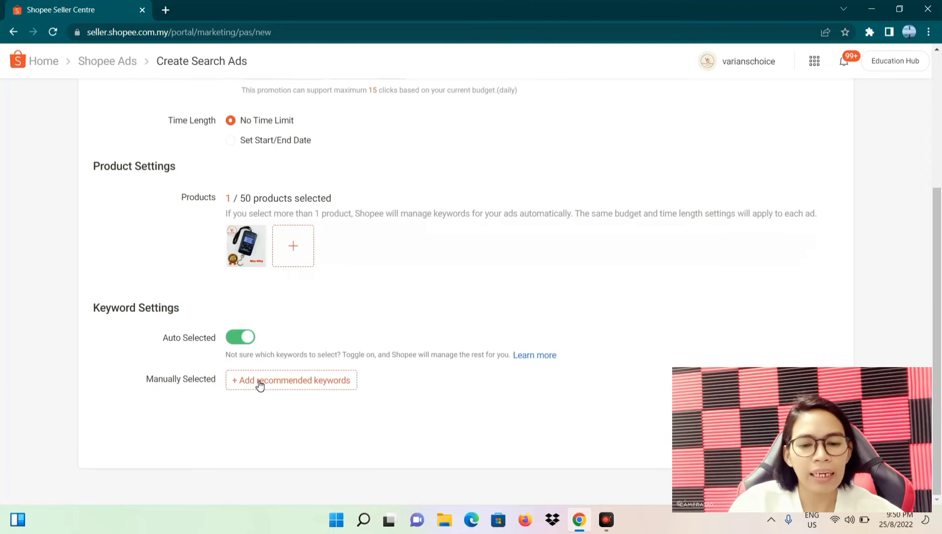
{"action": "left_click", "coordinate": [259, 383]}
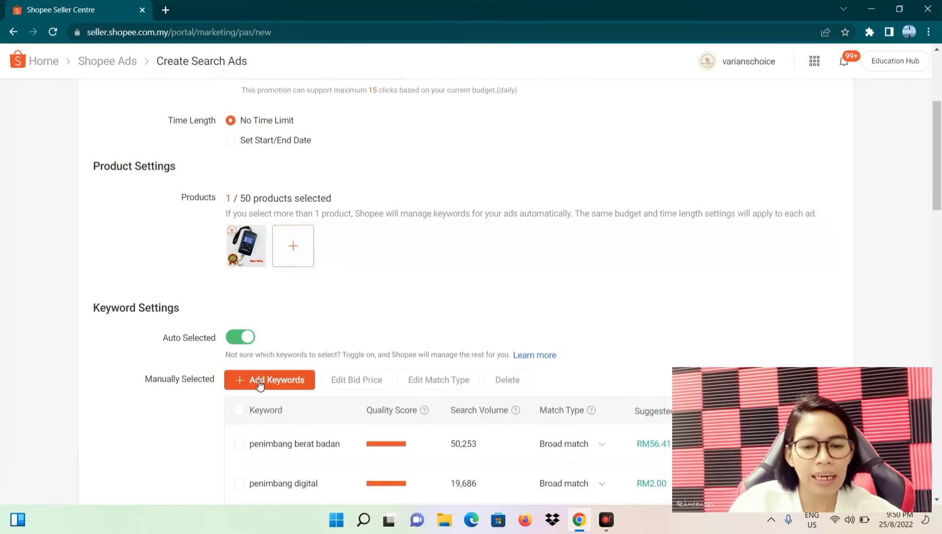
{"action": "scroll", "coordinate": [377, 319], "scroll_direction": "down", "scroll_amount": 4}
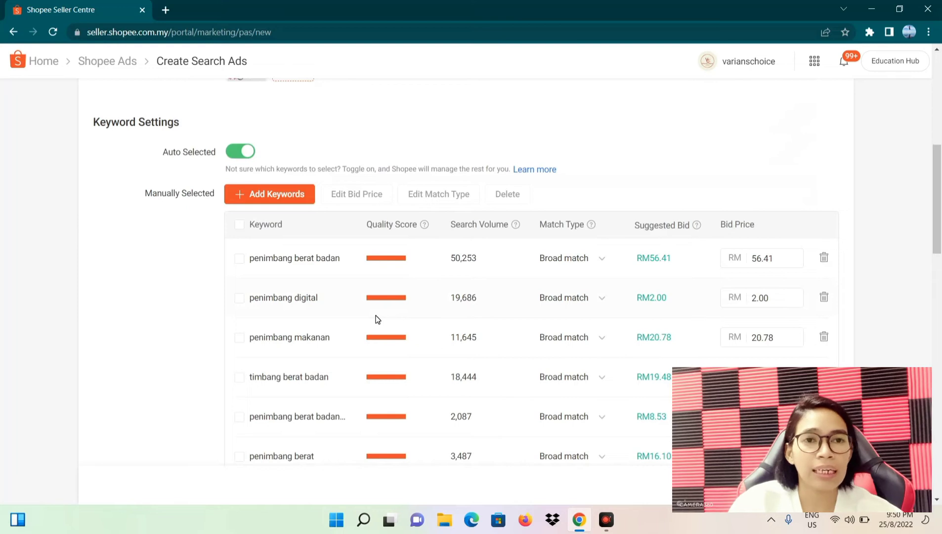
{"action": "scroll", "coordinate": [377, 319], "scroll_direction": "down", "scroll_amount": 1}
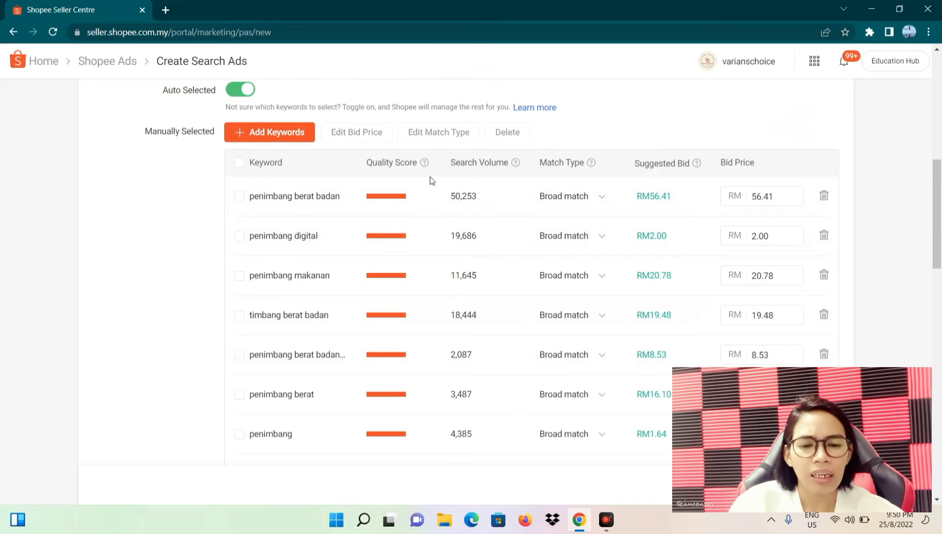
Delete all recommended keywords except penimbang berat badan, penimbang digital, penimbang makanan, timbang berat badan and timbang digital.
{"action": "left_click", "coordinate": [240, 165]}
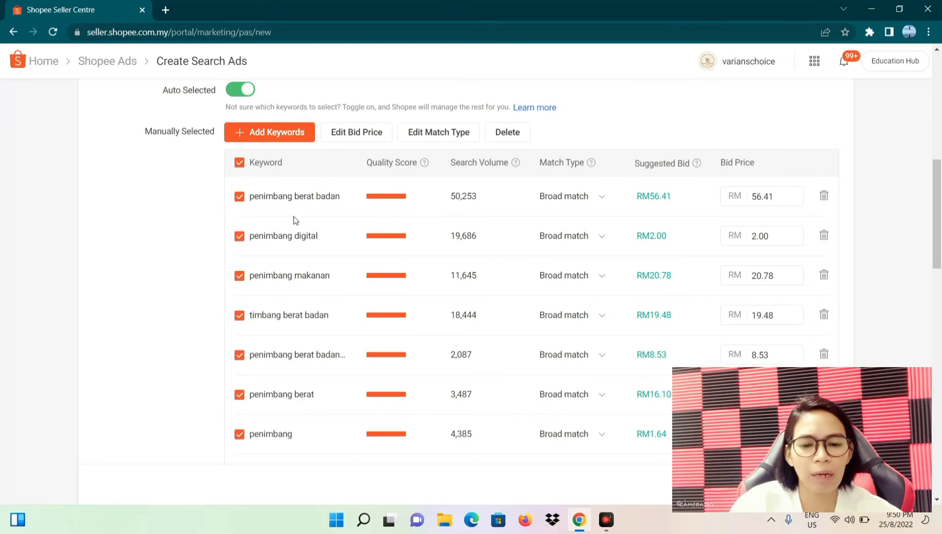
{"action": "left_click", "coordinate": [240, 197]}
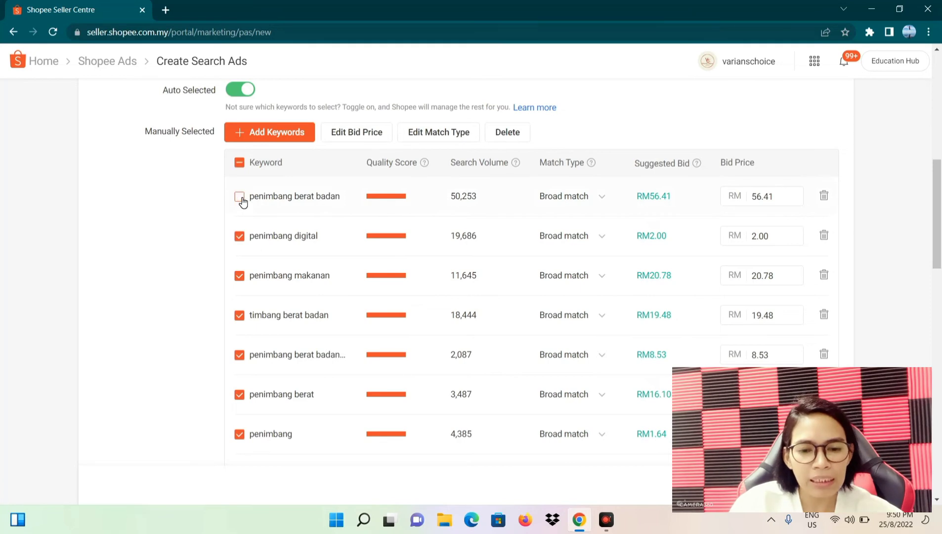
{"action": "left_click", "coordinate": [239, 237]}
{"action": "left_click", "coordinate": [237, 294]}
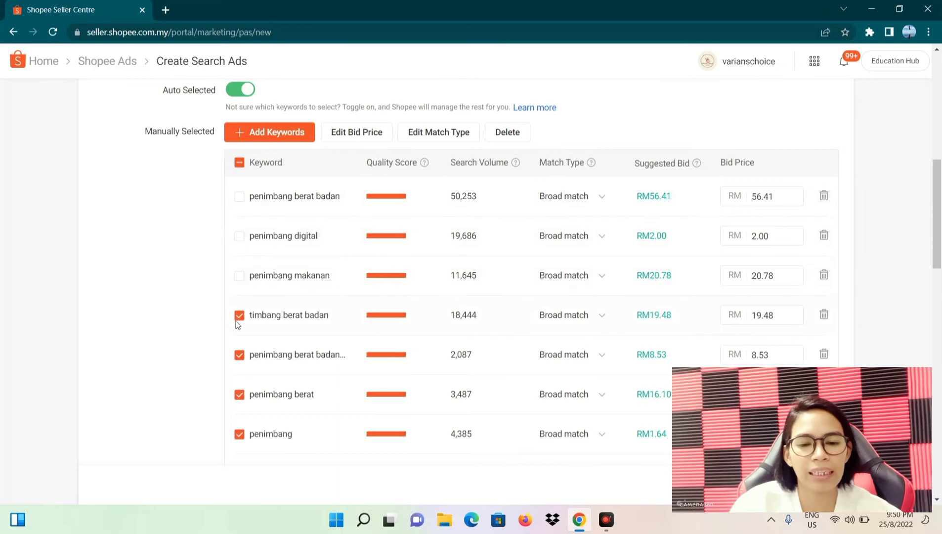
{"action": "left_click", "coordinate": [240, 315]}
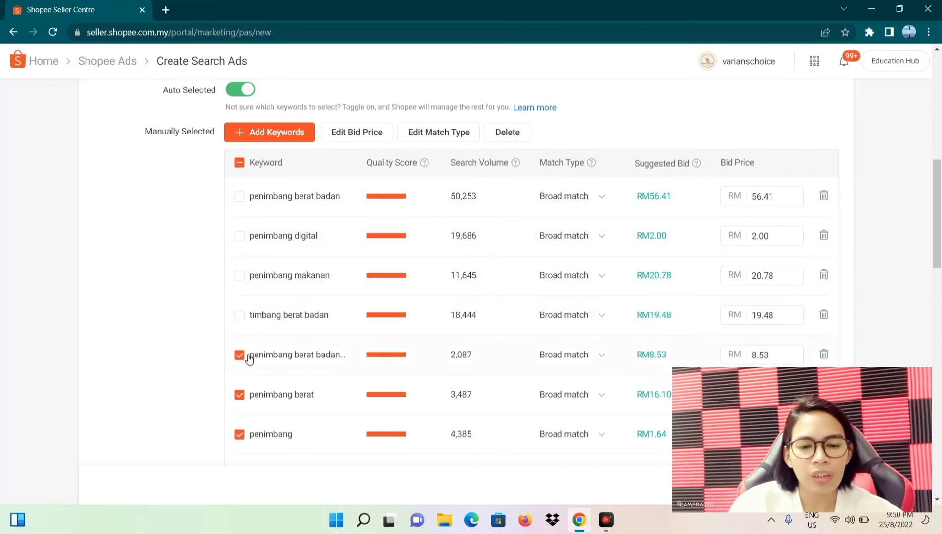
{"action": "scroll", "coordinate": [246, 356], "scroll_direction": "down", "scroll_amount": 1}
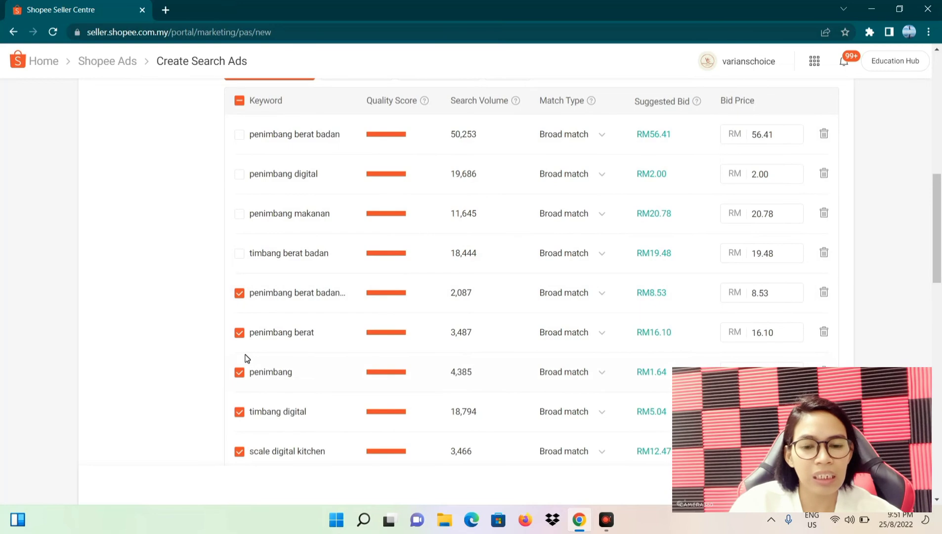
{"action": "scroll", "coordinate": [247, 358], "scroll_direction": "down", "scroll_amount": 1}
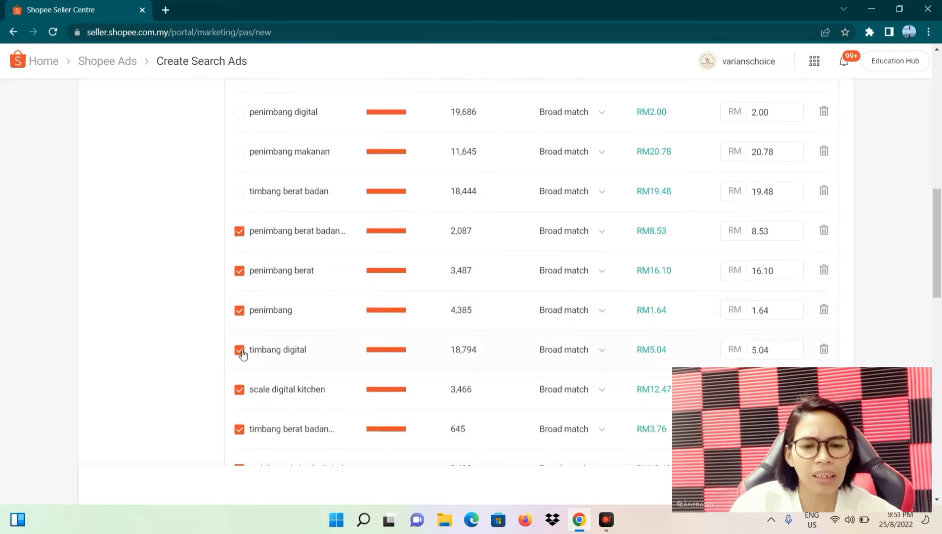
{"action": "left_click", "coordinate": [240, 350]}
{"action": "scroll", "coordinate": [275, 343], "scroll_direction": "down", "scroll_amount": 1}
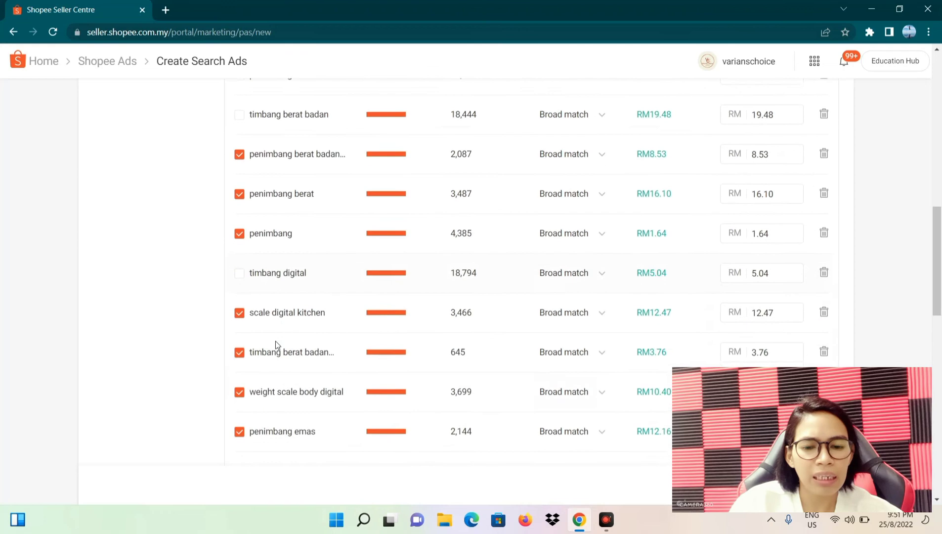
{"action": "scroll", "coordinate": [278, 342], "scroll_direction": "down", "scroll_amount": 2}
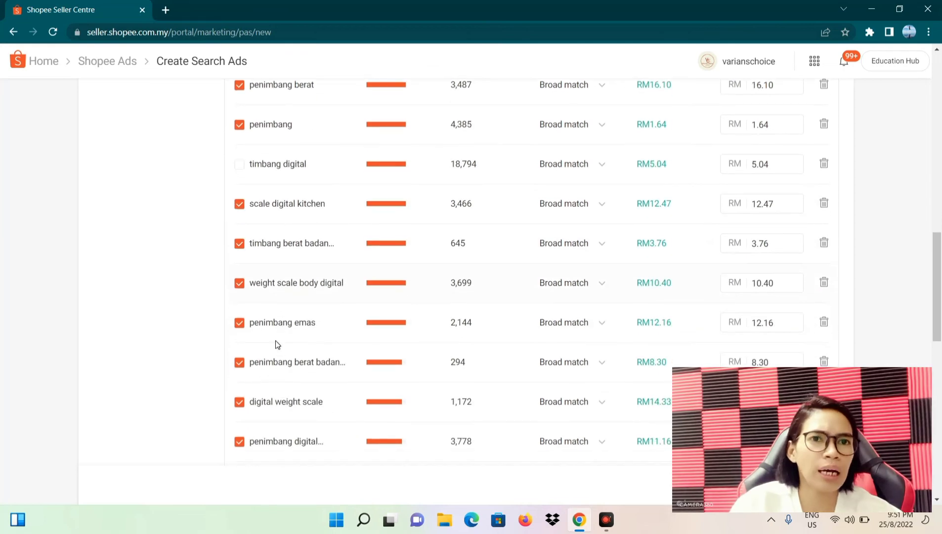
{"action": "scroll", "coordinate": [276, 341], "scroll_direction": "down", "scroll_amount": 1}
{"action": "scroll", "coordinate": [275, 341], "scroll_direction": "down", "scroll_amount": 1}
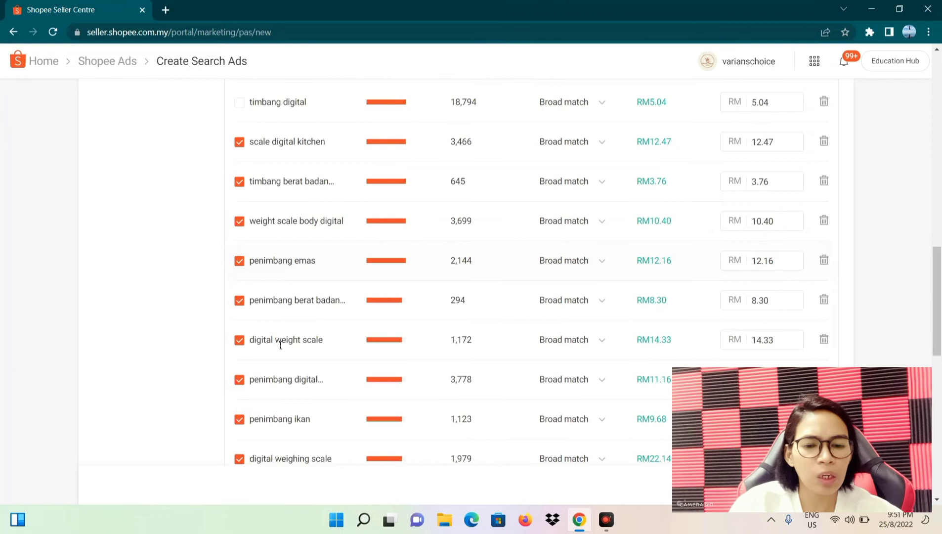
{"action": "scroll", "coordinate": [280, 345], "scroll_direction": "down", "scroll_amount": 1}
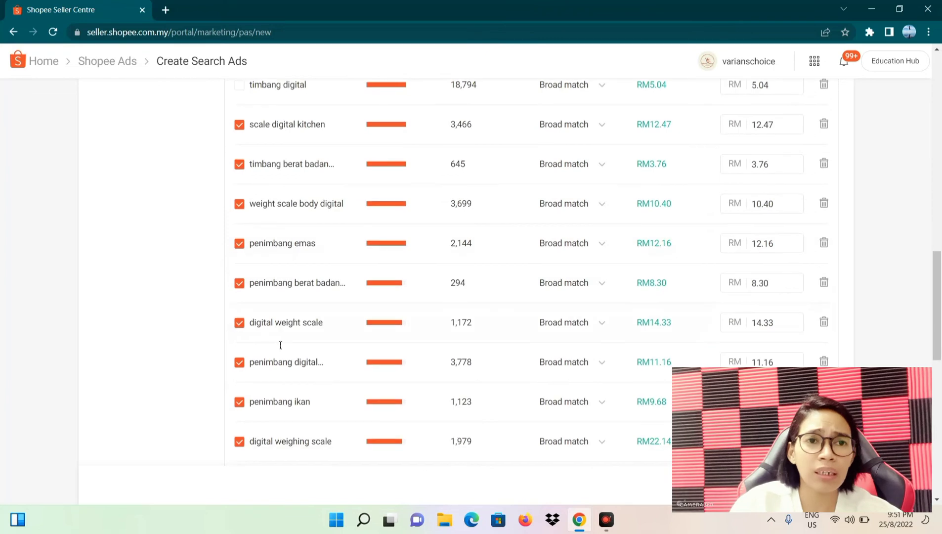
{"action": "scroll", "coordinate": [280, 344], "scroll_direction": "down", "scroll_amount": 1}
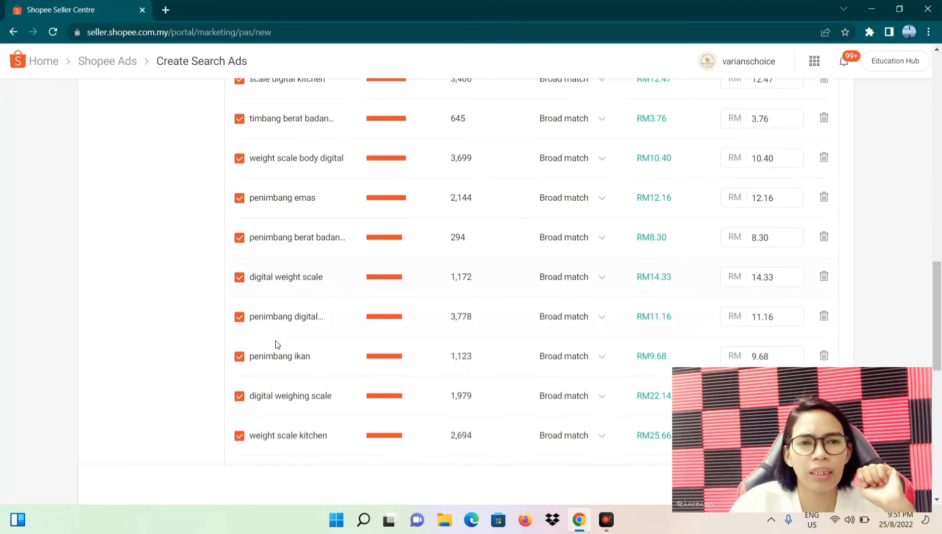
{"action": "scroll", "coordinate": [275, 343], "scroll_direction": "down", "scroll_amount": 1}
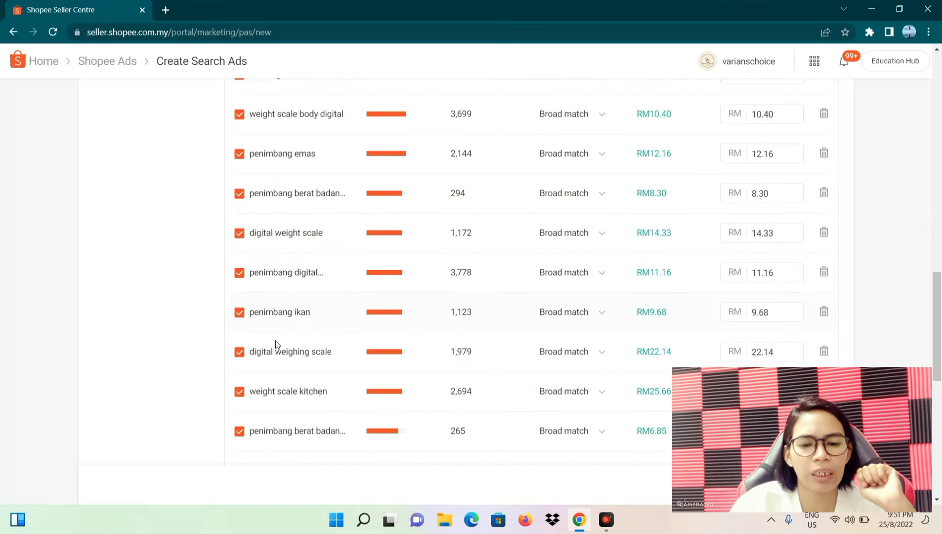
{"action": "scroll", "coordinate": [276, 345], "scroll_direction": "down", "scroll_amount": 1}
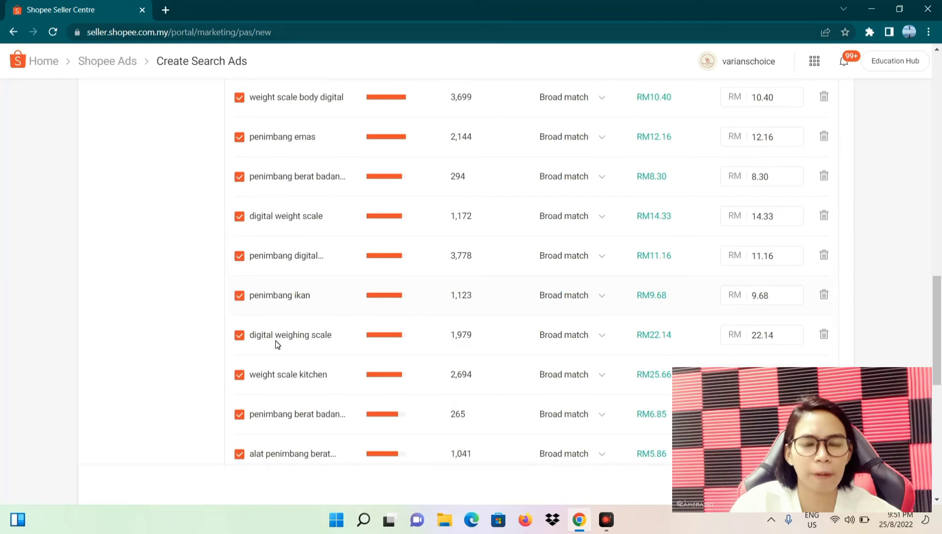
{"action": "scroll", "coordinate": [275, 340], "scroll_direction": "down", "scroll_amount": 1}
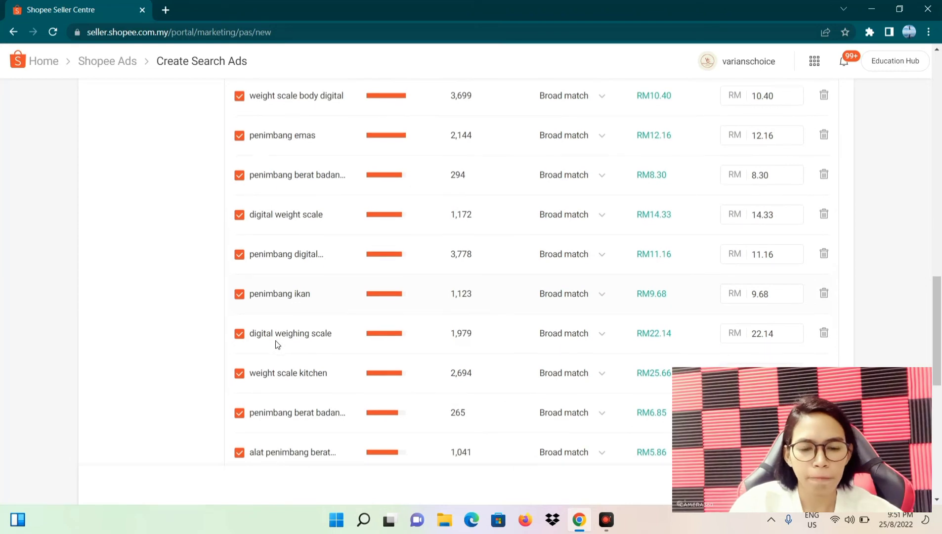
{"action": "scroll", "coordinate": [275, 344], "scroll_direction": "down", "scroll_amount": 3}
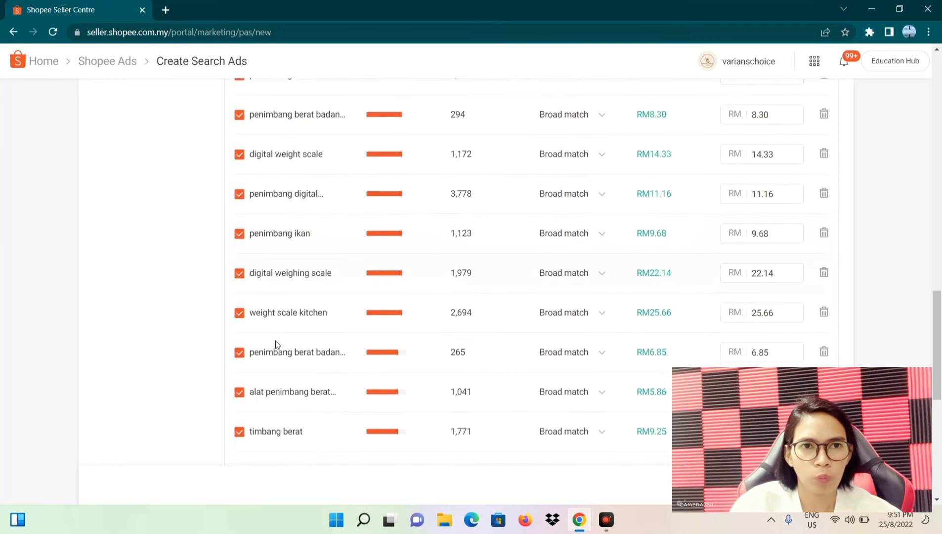
{"action": "scroll", "coordinate": [275, 341], "scroll_direction": "down", "scroll_amount": 3}
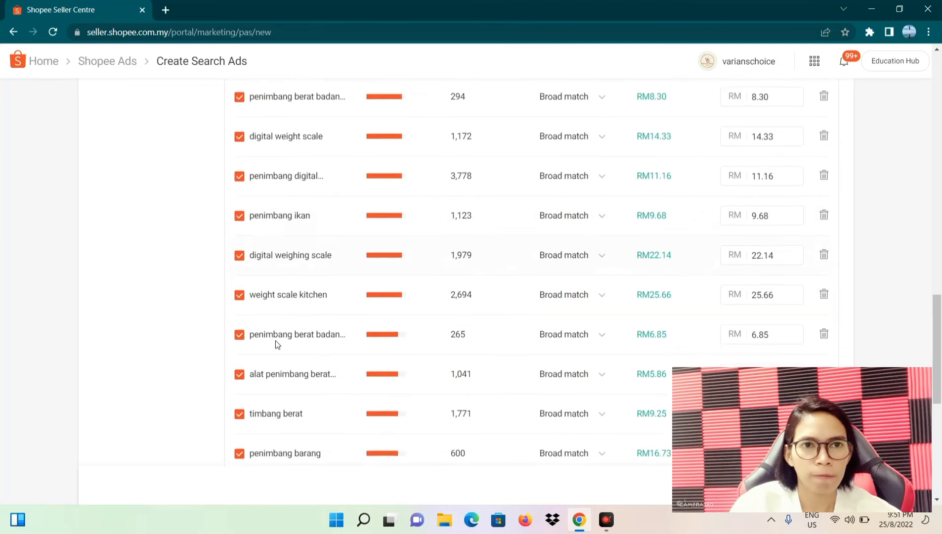
{"action": "scroll", "coordinate": [275, 341], "scroll_direction": "down", "scroll_amount": 1}
{"action": "scroll", "coordinate": [275, 345], "scroll_direction": "down", "scroll_amount": 5}
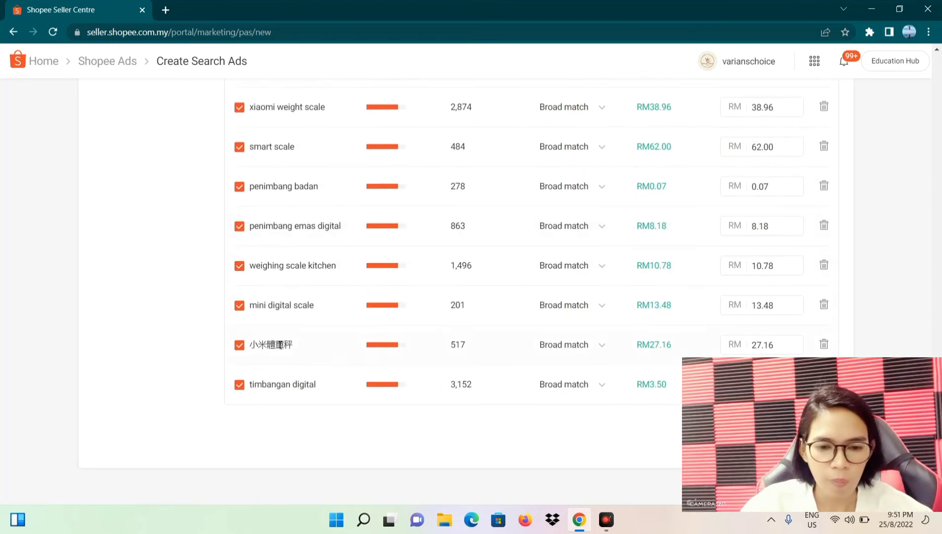
{"action": "scroll", "coordinate": [275, 341], "scroll_direction": "up", "scroll_amount": 8}
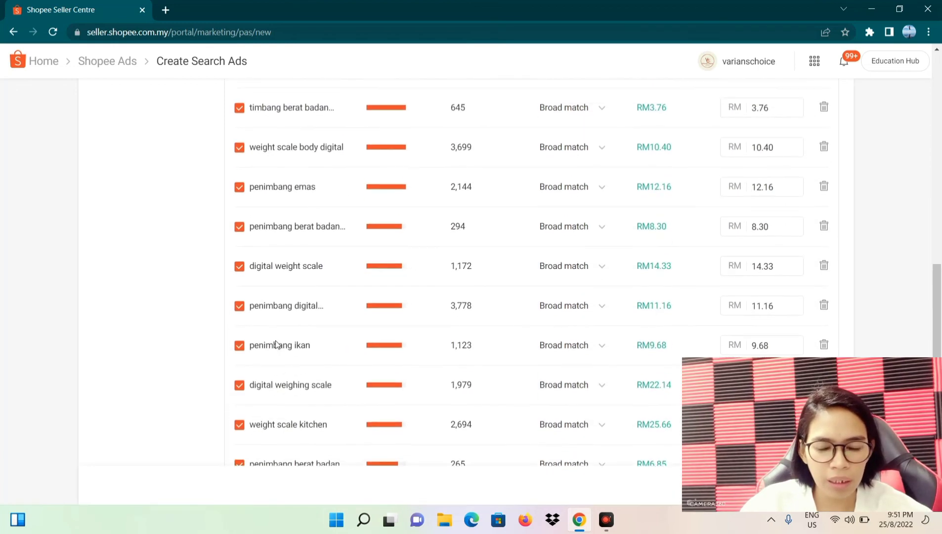
{"action": "scroll", "coordinate": [275, 345], "scroll_direction": "up", "scroll_amount": 9}
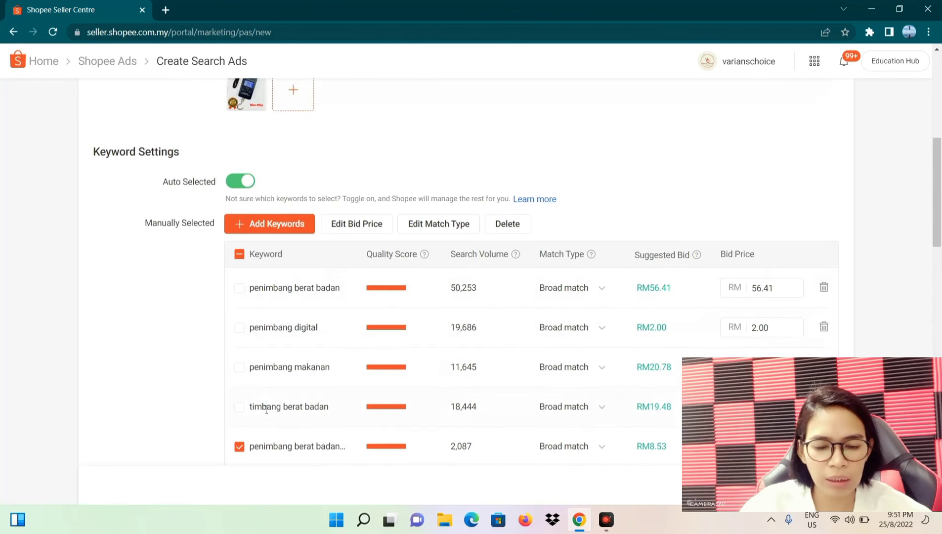
{"action": "scroll", "coordinate": [262, 399], "scroll_direction": "down", "scroll_amount": 3}
{"action": "scroll", "coordinate": [262, 399], "scroll_direction": "up", "scroll_amount": 5}
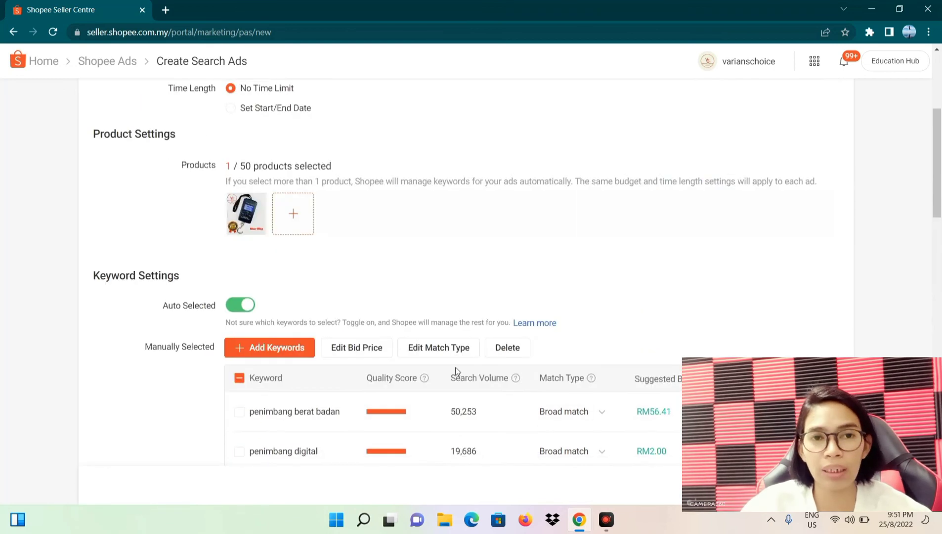
{"action": "left_click", "coordinate": [514, 348]}
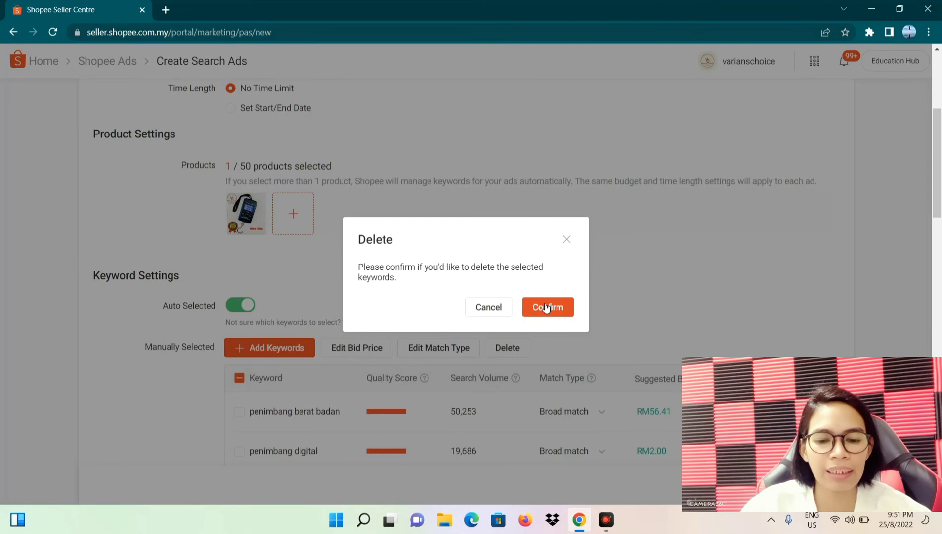
Confirm the deletion of the unwanted keywords and set the bid price of all remaining keywords to RM 0.07.
{"action": "left_click", "coordinate": [545, 306]}
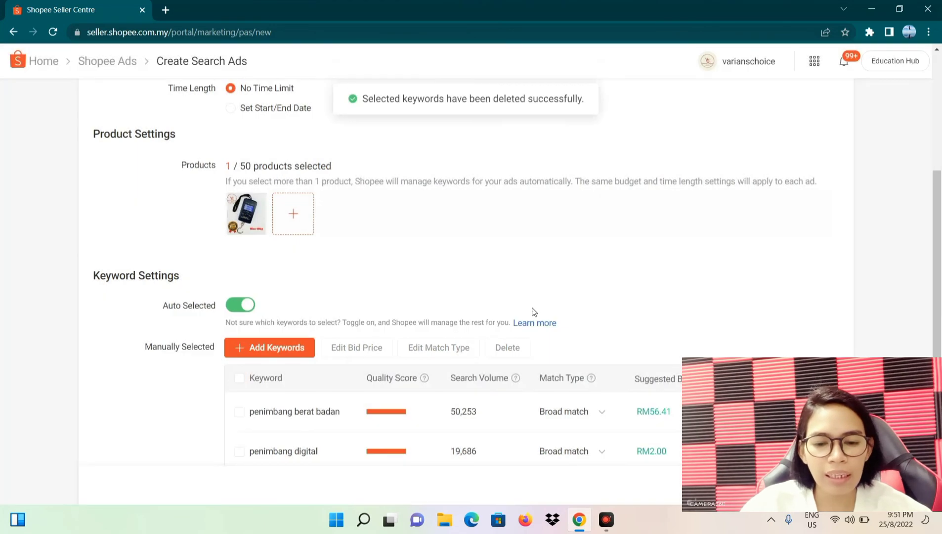
{"action": "scroll", "coordinate": [484, 330], "scroll_direction": "down", "scroll_amount": 3}
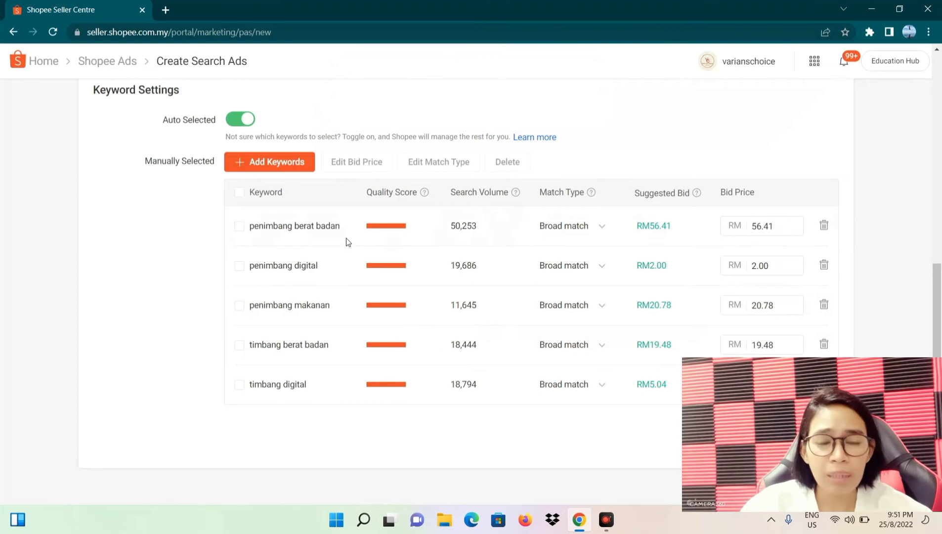
{"action": "left_click", "coordinate": [240, 192]}
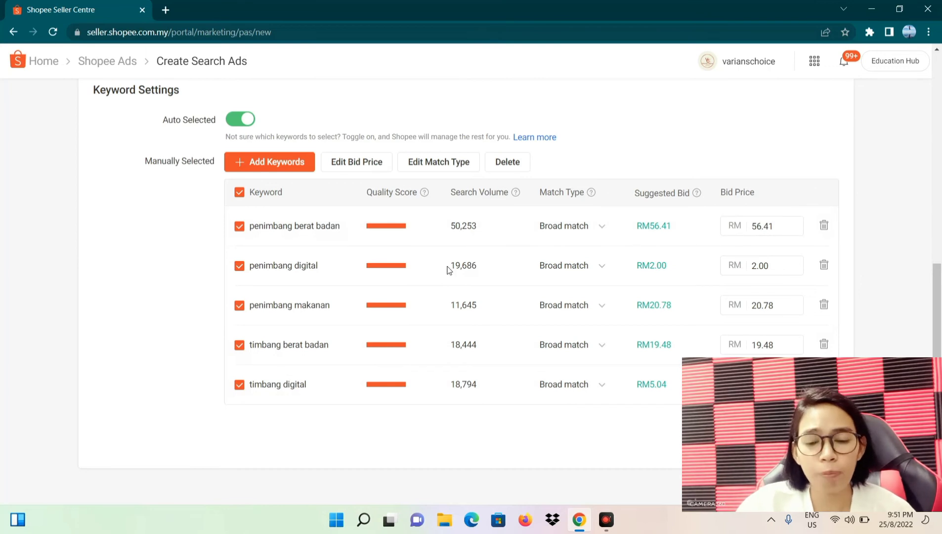
{"action": "left_click", "coordinate": [366, 166]}
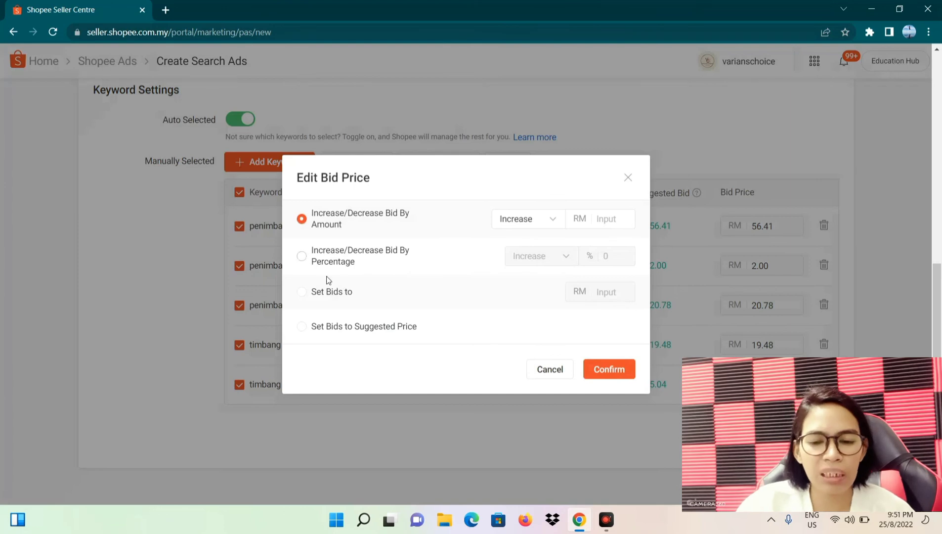
{"action": "left_click", "coordinate": [306, 292]}
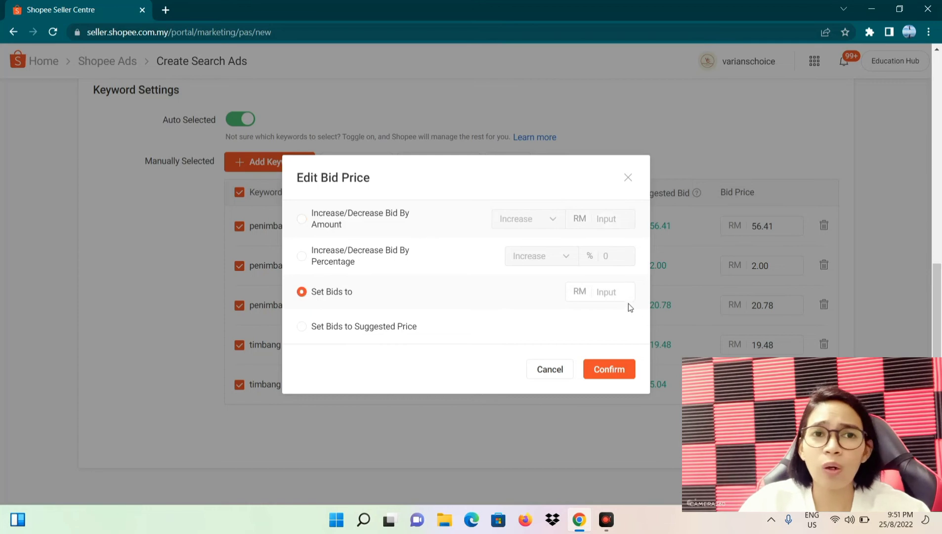
{"action": "left_click", "coordinate": [624, 292]}
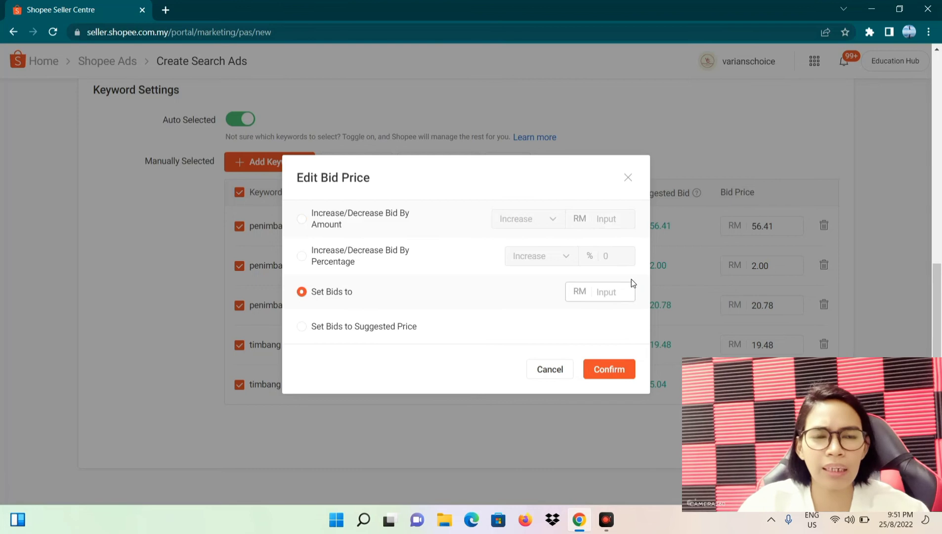
{"action": "type", "text": "0"}
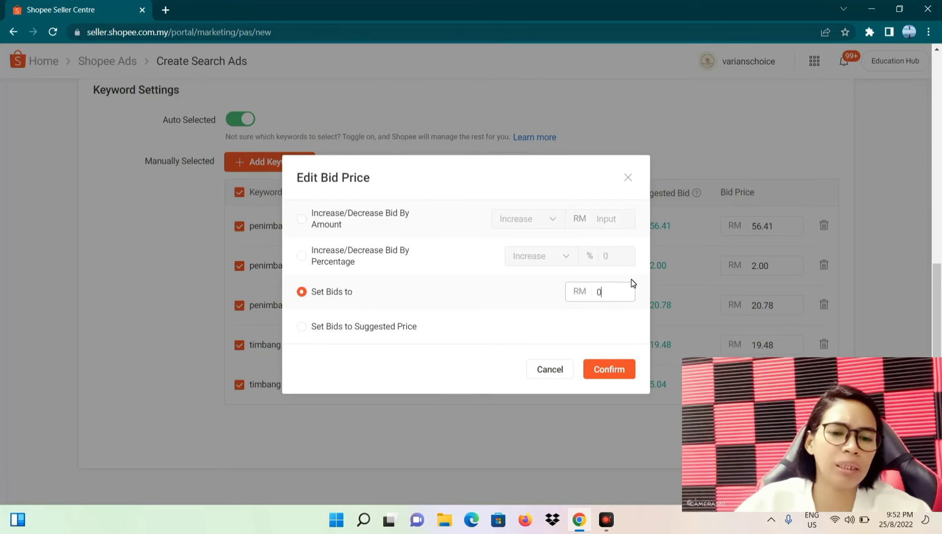
{"action": "type", "text": ".07"}
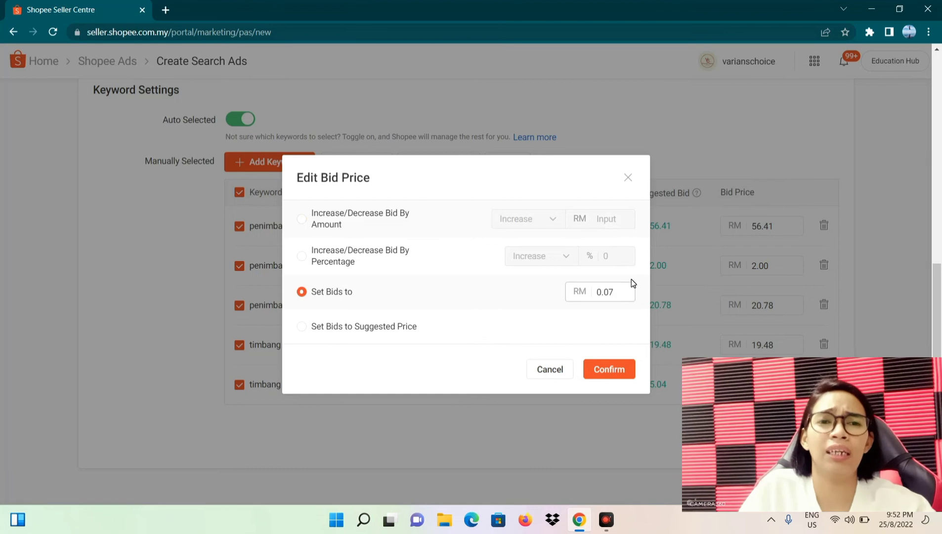
{"action": "left_click", "coordinate": [612, 371]}
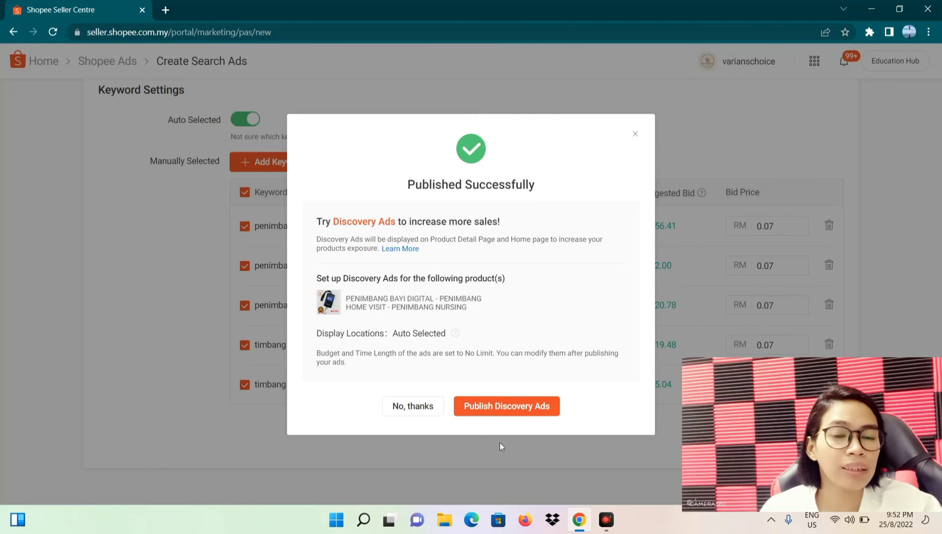
Publish the Search Ads promotion and decline setting up Discovery Ads for the product.
{"action": "left_click", "coordinate": [414, 406]}
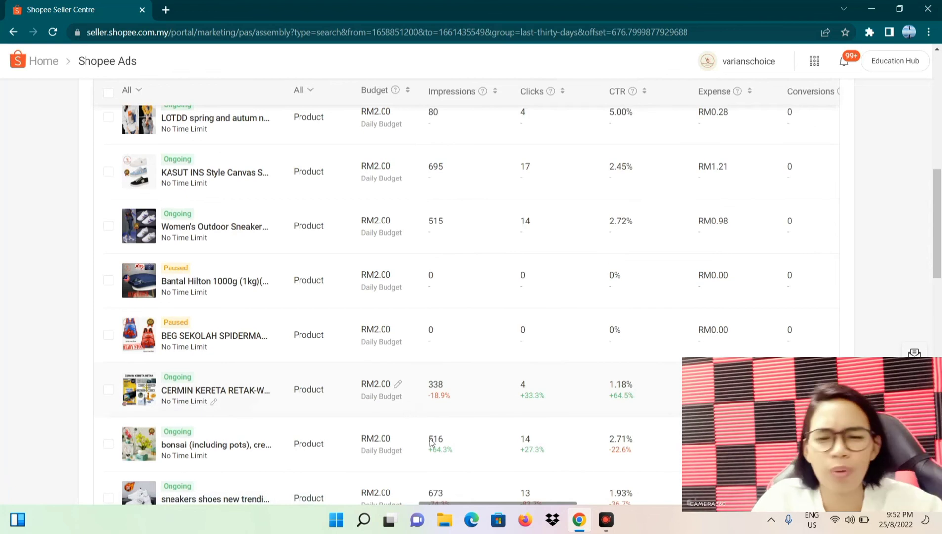
Examine the new ad's entry in the Search Ads list and the past month's impressions and clicks trend.
{"action": "scroll", "coordinate": [502, 342], "scroll_direction": "up", "scroll_amount": 1}
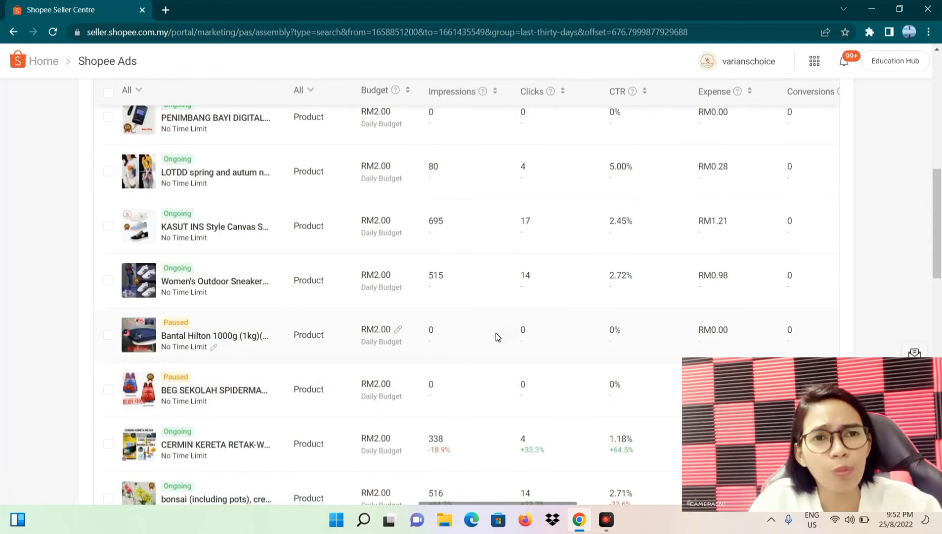
{"action": "scroll", "coordinate": [496, 334], "scroll_direction": "up", "scroll_amount": 2}
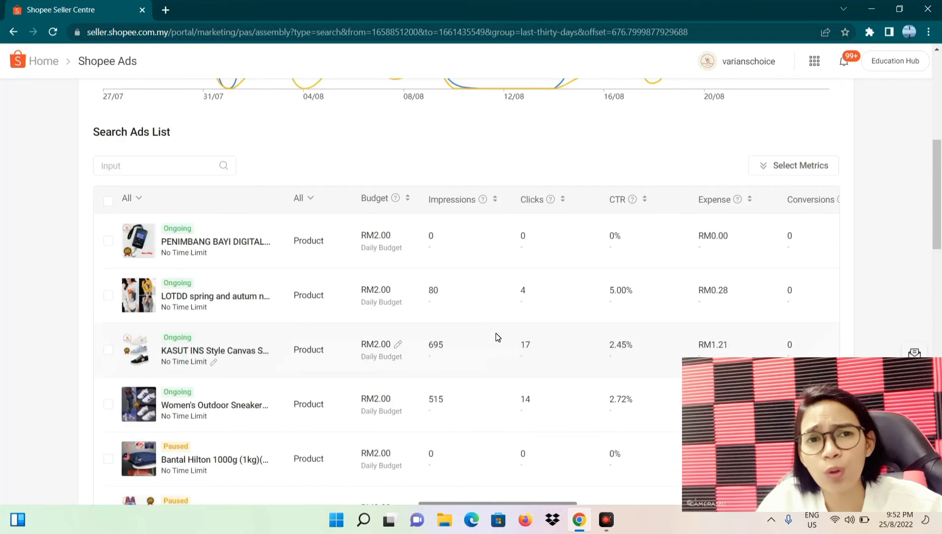
{"action": "scroll", "coordinate": [496, 335], "scroll_direction": "up", "scroll_amount": 1}
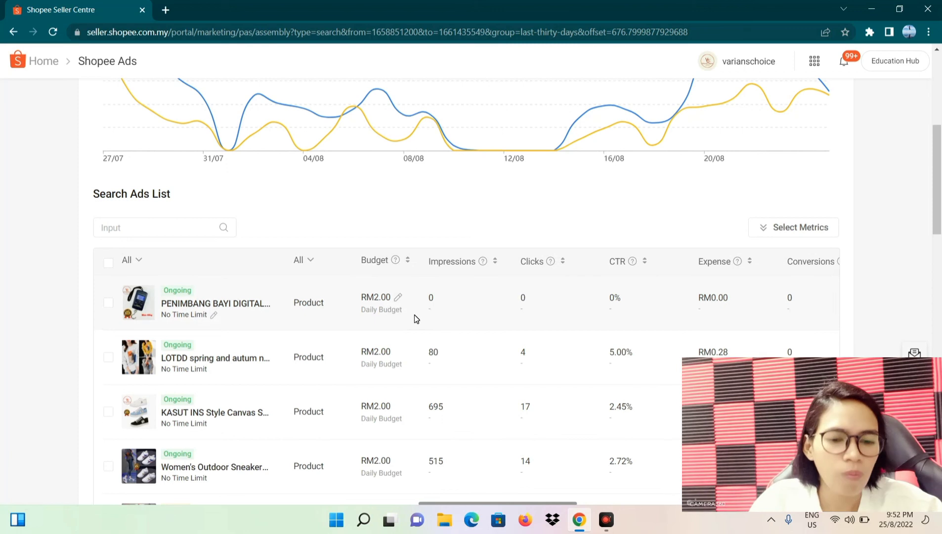
{"action": "scroll", "coordinate": [415, 315], "scroll_direction": "up", "scroll_amount": 1}
{"action": "scroll", "coordinate": [417, 314], "scroll_direction": "up", "scroll_amount": 2}
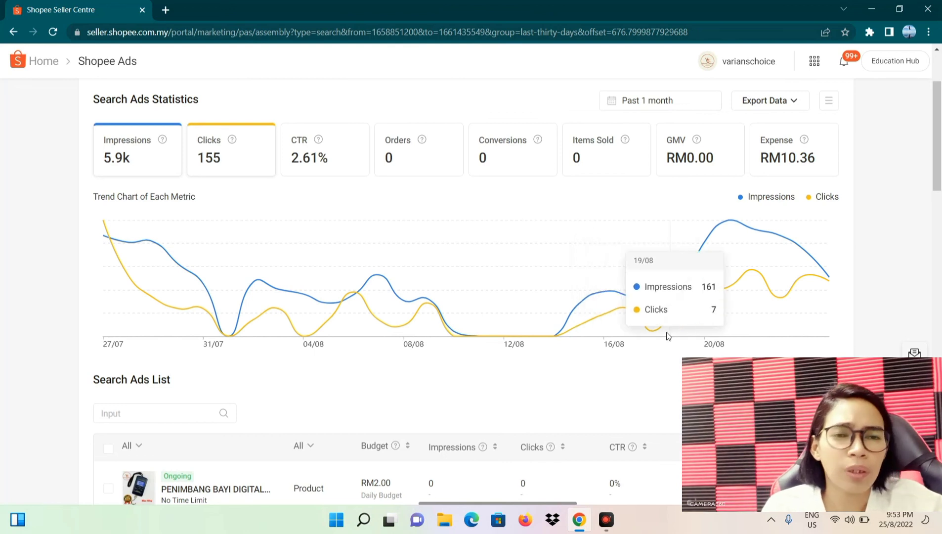
{"action": "scroll", "coordinate": [669, 329], "scroll_direction": "up", "scroll_amount": 1}
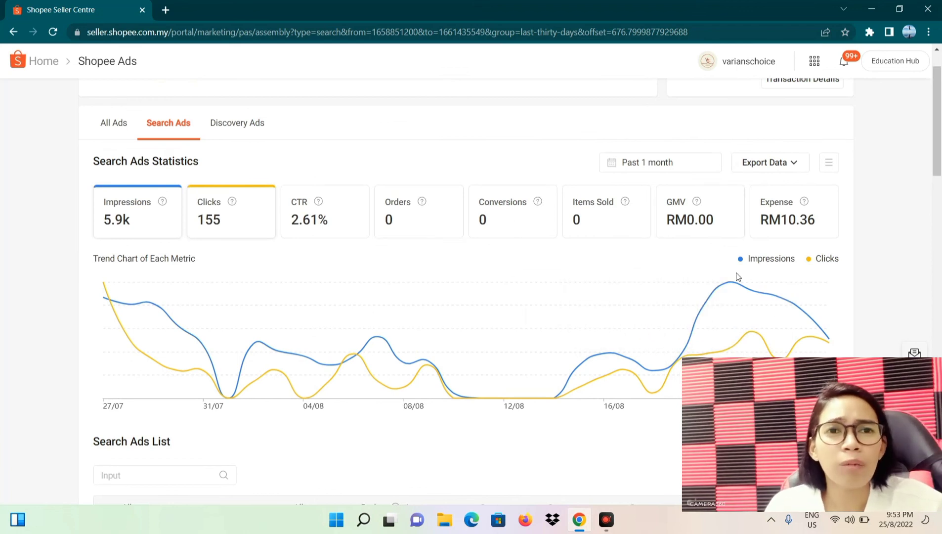
{"action": "mouse_move", "coordinate": [453, 366]}
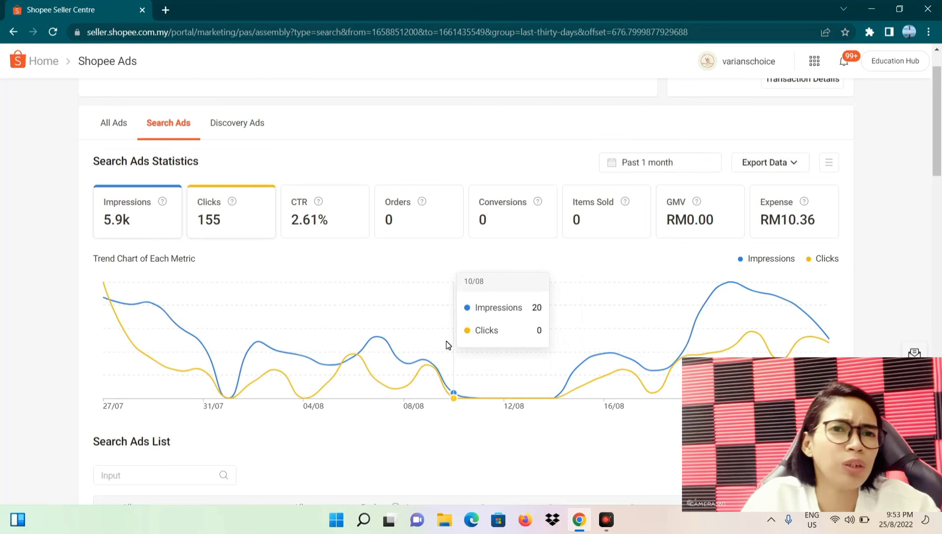
{"action": "scroll", "coordinate": [447, 344], "scroll_direction": "up", "scroll_amount": 1}
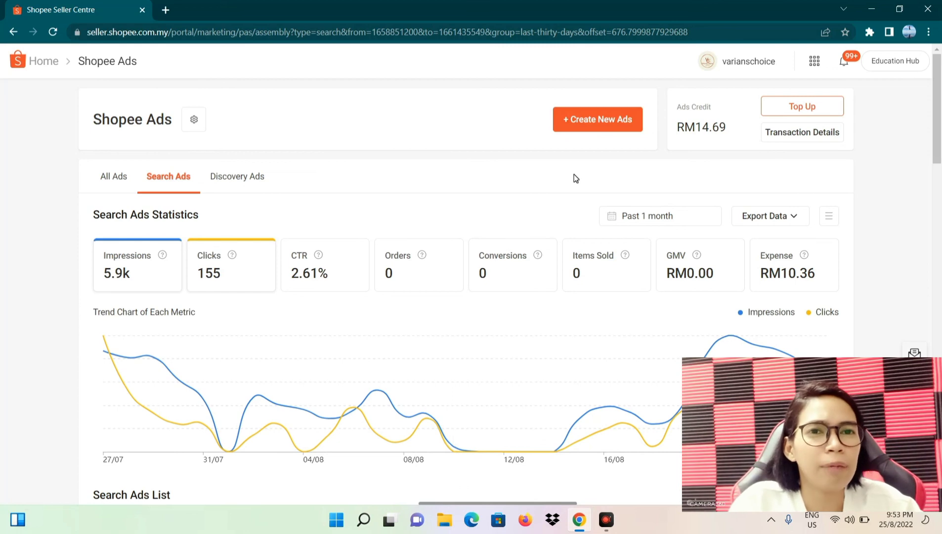
Look through the Shopee Ads credit top-up amounts and the Auto Top-Up option, and return to the Seller Centre home page.
{"action": "left_click", "coordinate": [801, 106]}
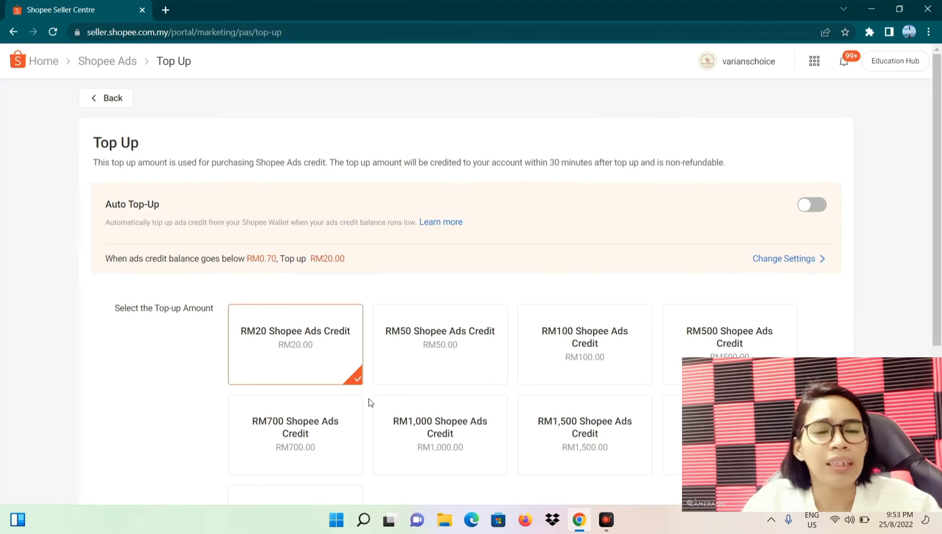
{"action": "scroll", "coordinate": [368, 355], "scroll_direction": "down", "scroll_amount": 1}
{"action": "scroll", "coordinate": [368, 356], "scroll_direction": "down", "scroll_amount": 1}
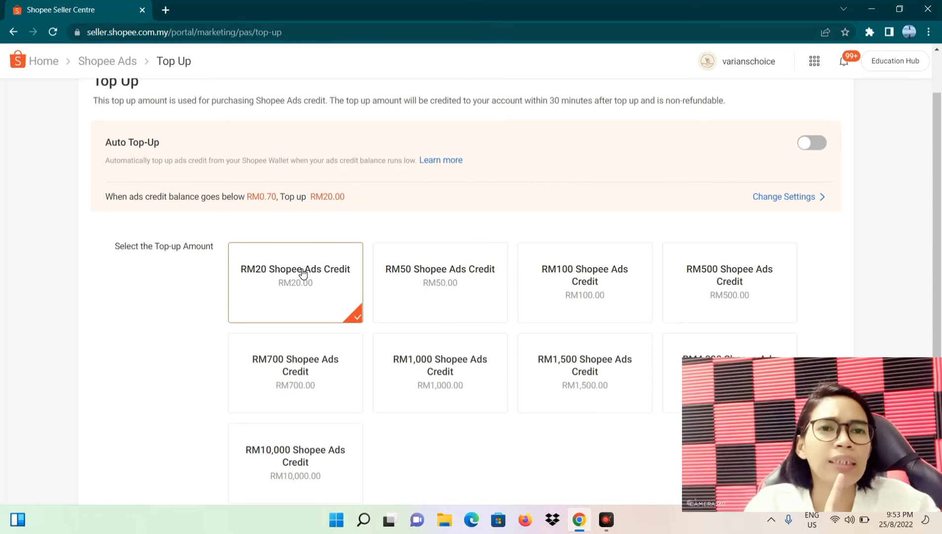
{"action": "scroll", "coordinate": [303, 273], "scroll_direction": "up", "scroll_amount": 2}
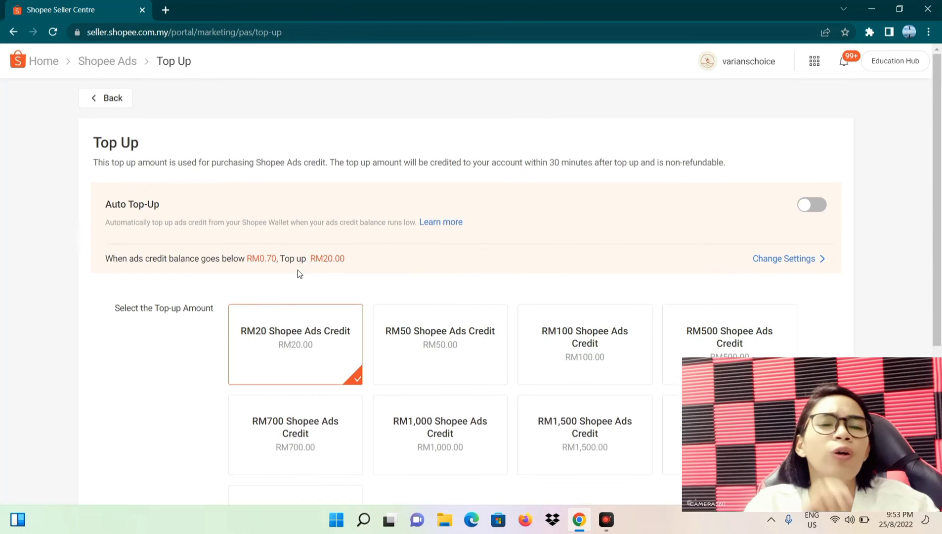
{"action": "scroll", "coordinate": [301, 275], "scroll_direction": "down", "scroll_amount": 3}
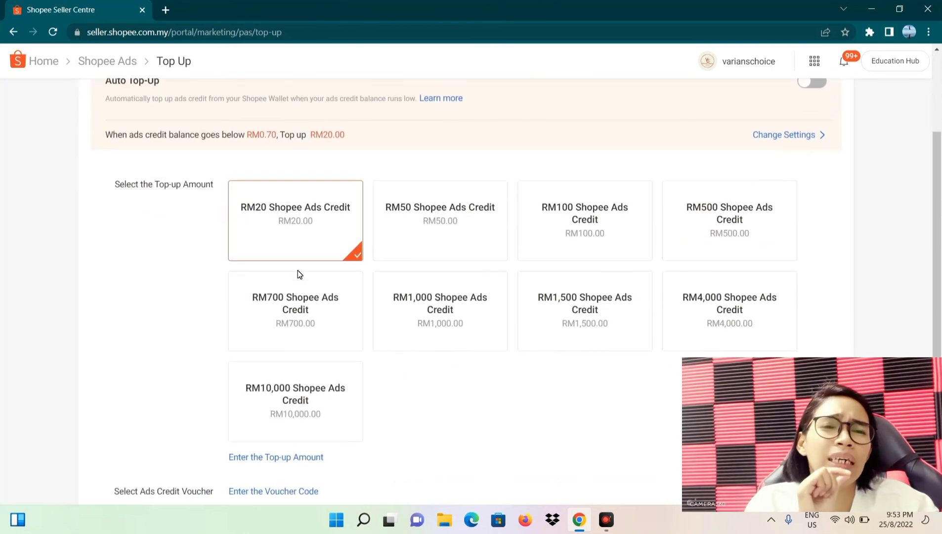
{"action": "scroll", "coordinate": [299, 275], "scroll_direction": "up", "scroll_amount": 3}
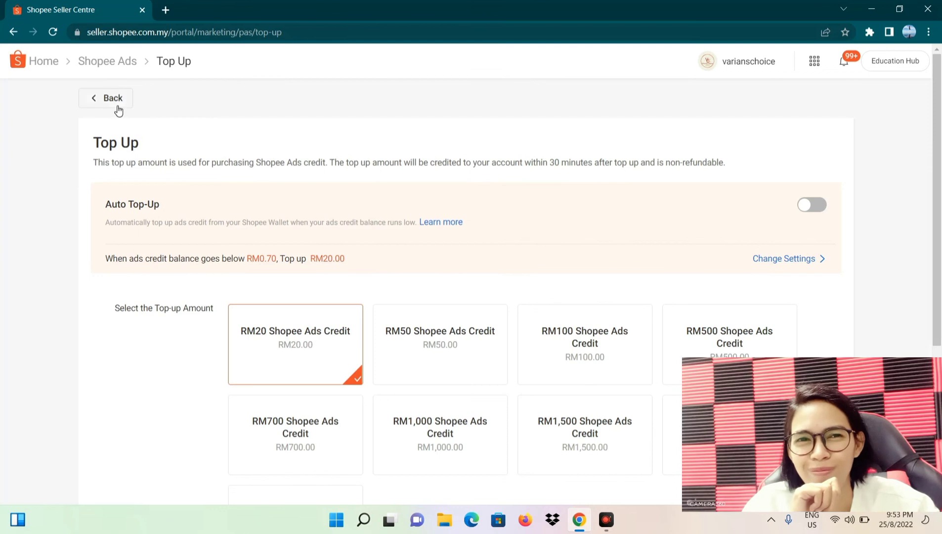
{"action": "left_click", "coordinate": [45, 65]}
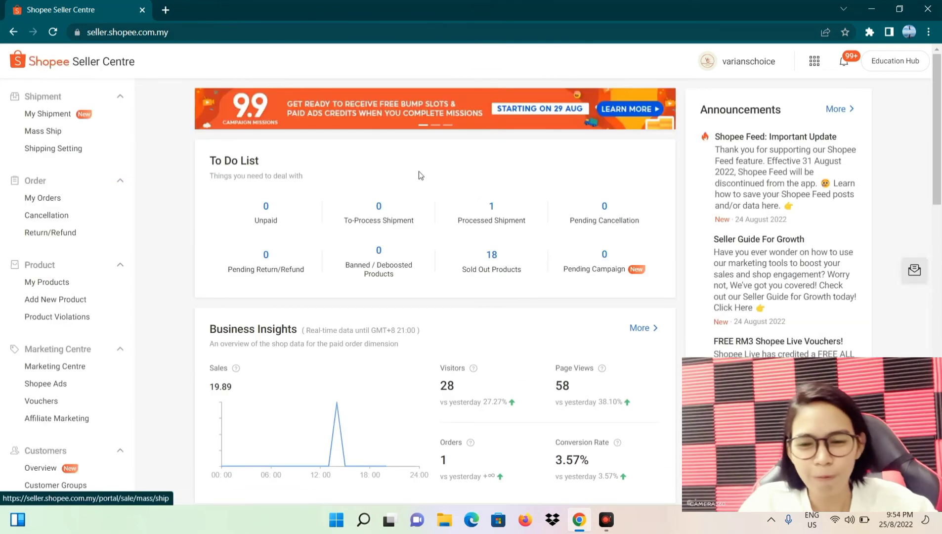